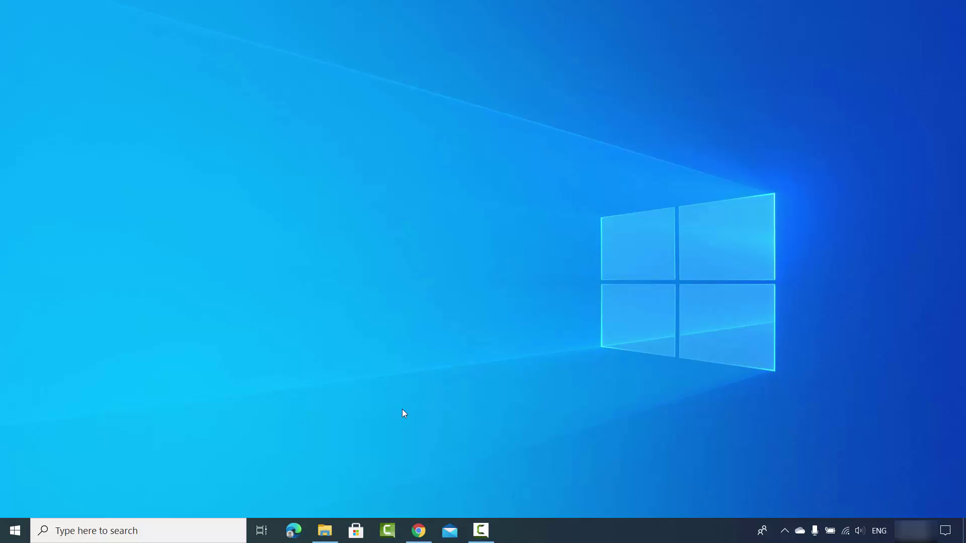
Open sample certificate.pdf from its folder in Edge and maximize the window
{"action": "left_click", "coordinate": [326, 531]}
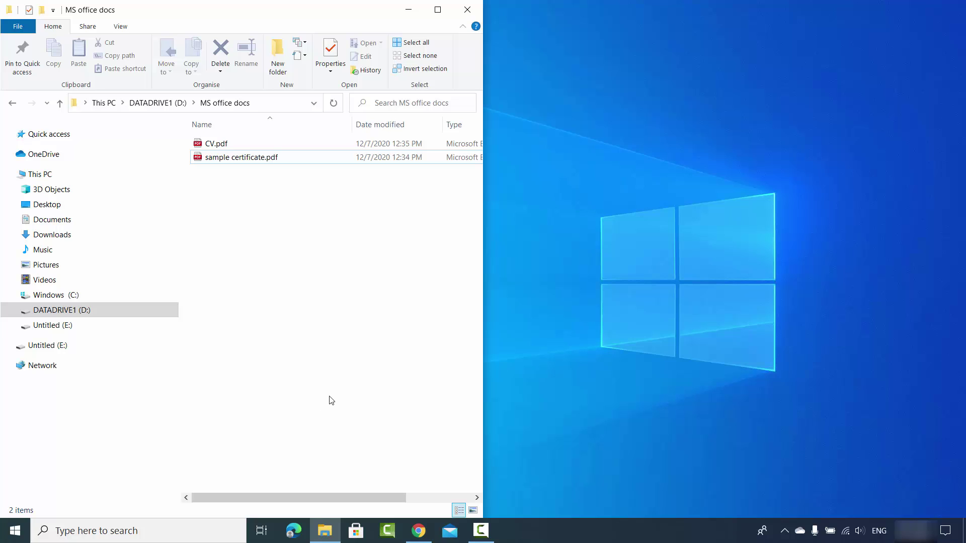
{"action": "double_click", "coordinate": [235, 159]}
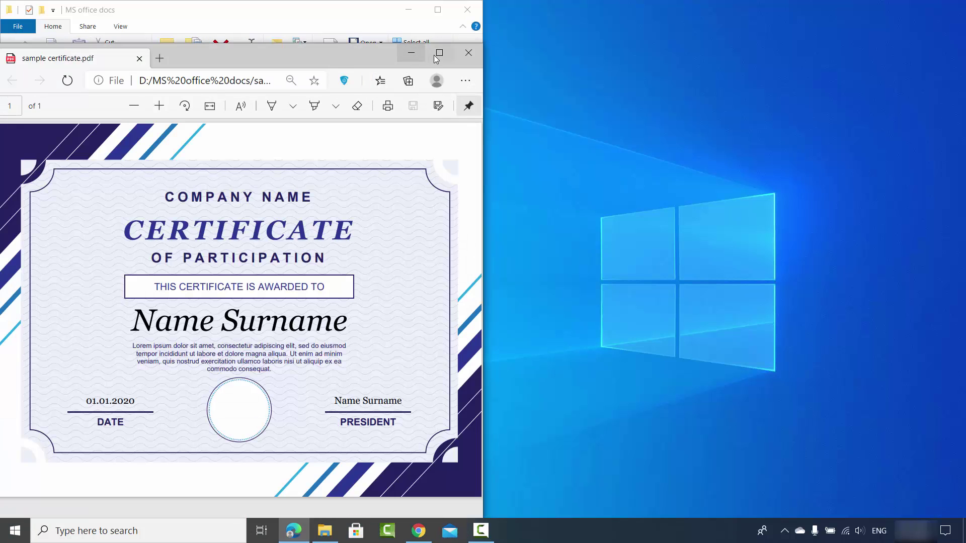
{"action": "left_click", "coordinate": [439, 53]}
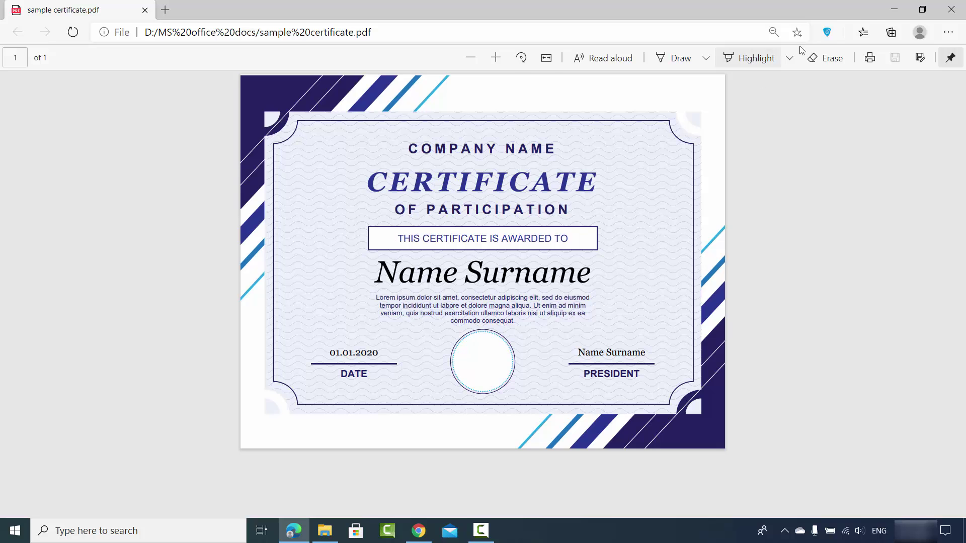
Open CV.pdf in a second Edge tab, compare it with the certificate tab, and return to the CV's top
{"action": "left_click", "coordinate": [951, 9]}
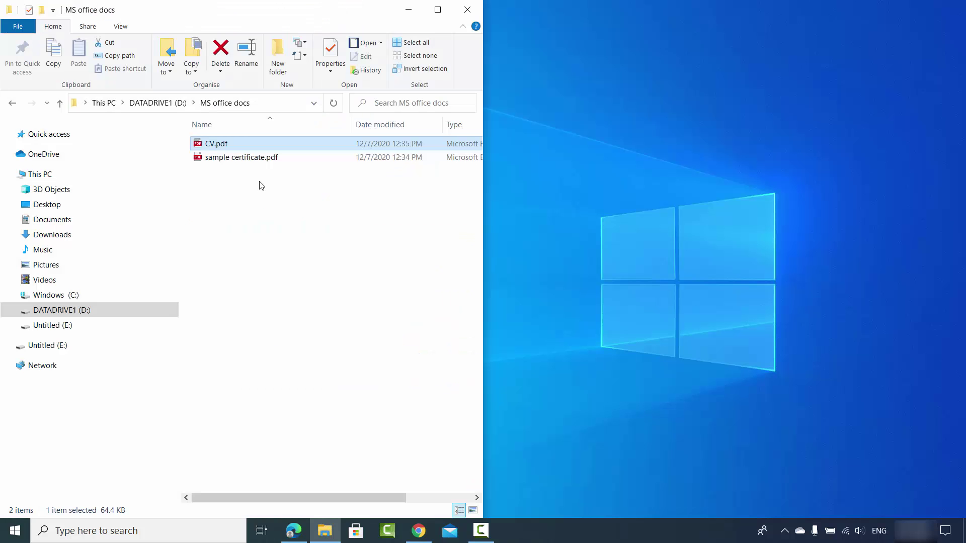
{"action": "double_click", "coordinate": [216, 146]}
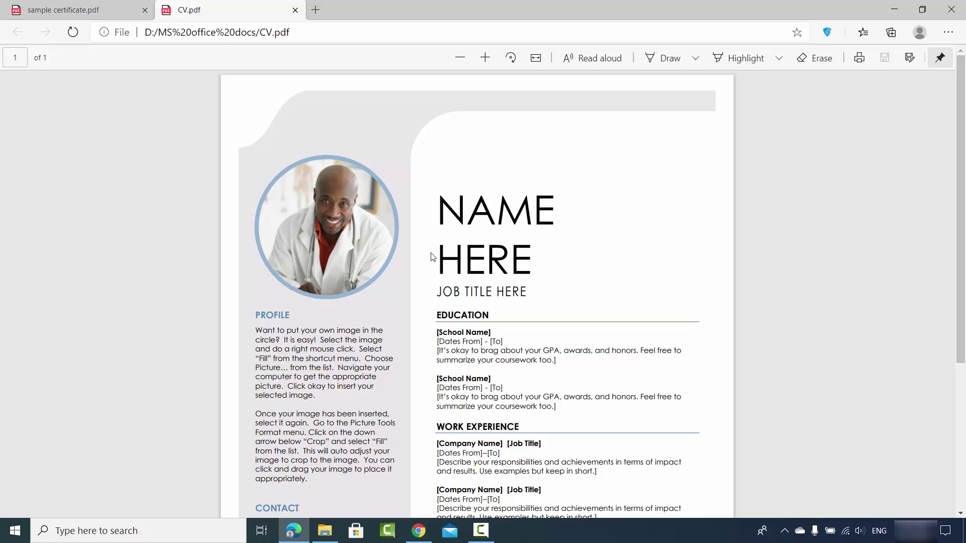
{"action": "scroll", "coordinate": [431, 257], "scroll_direction": "down", "scroll_amount": 4}
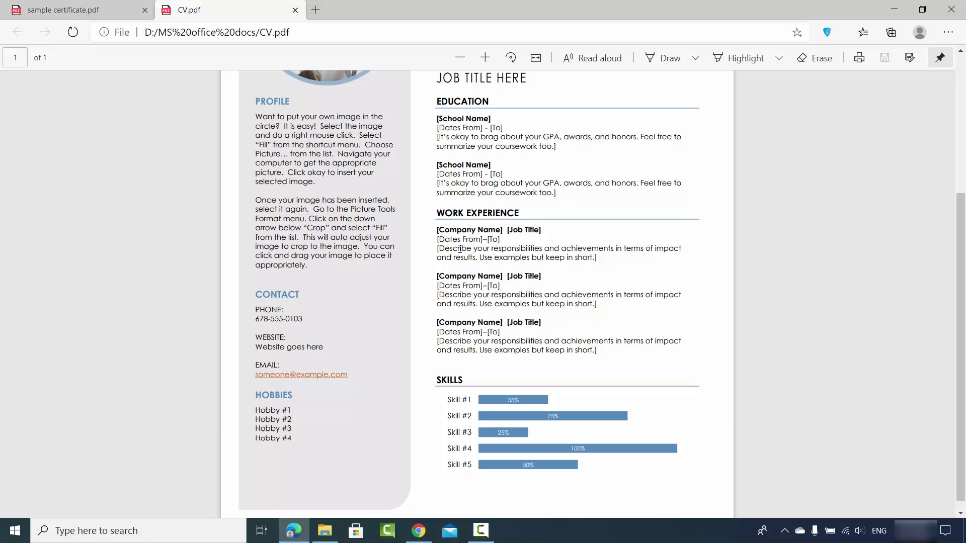
{"action": "left_click", "coordinate": [80, 10]}
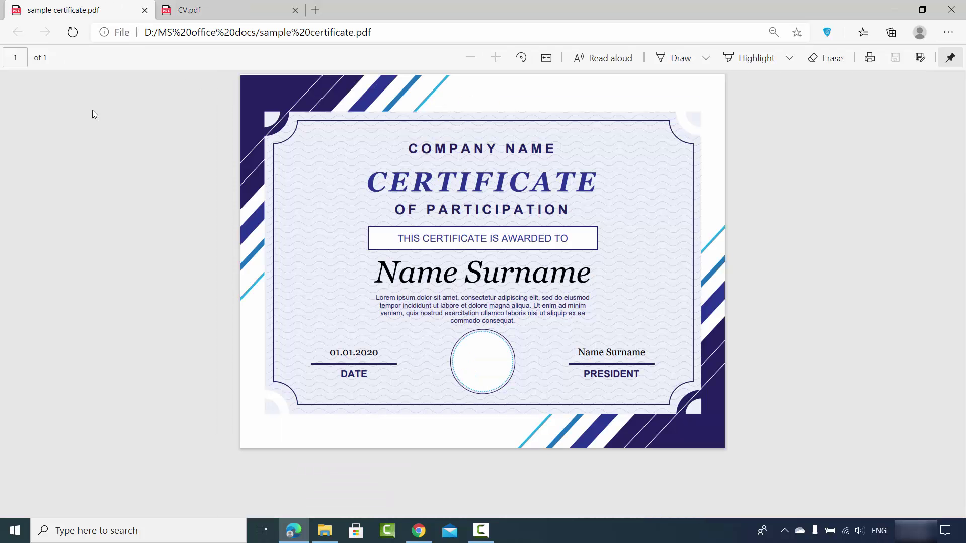
{"action": "left_click", "coordinate": [202, 13]}
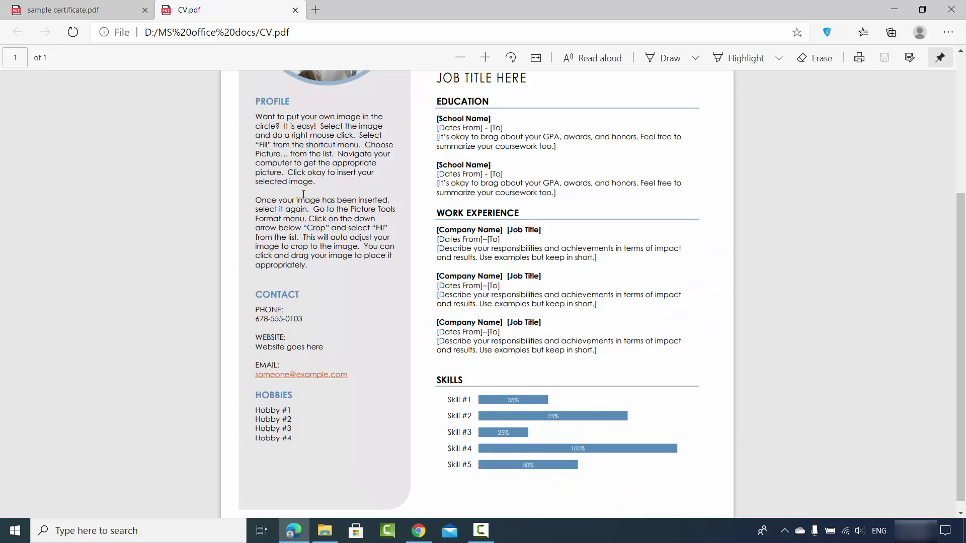
{"action": "scroll", "coordinate": [304, 194], "scroll_direction": "up", "scroll_amount": 4}
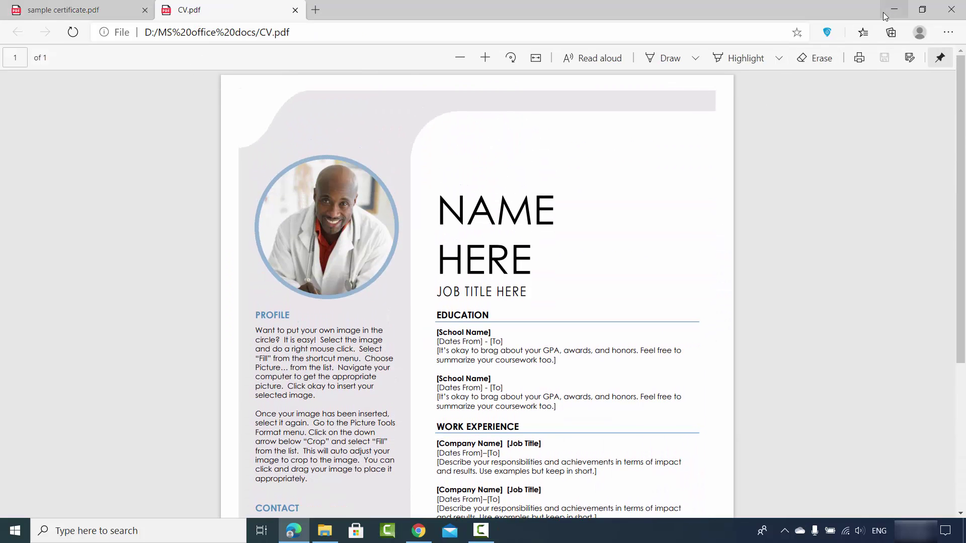
Minimize Edge, launch Word from Windows search, and restore its window from full screen
{"action": "left_click", "coordinate": [893, 9]}
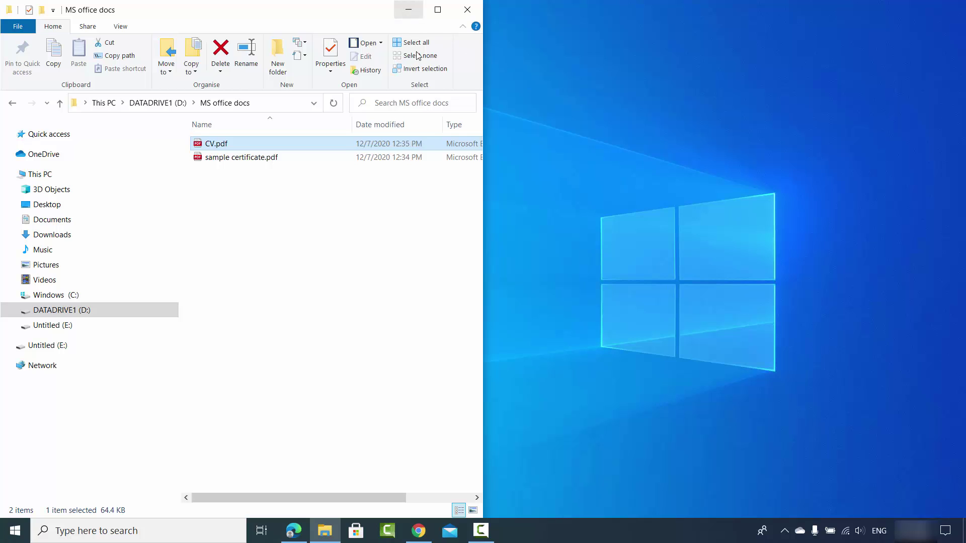
{"action": "left_click", "coordinate": [81, 531]}
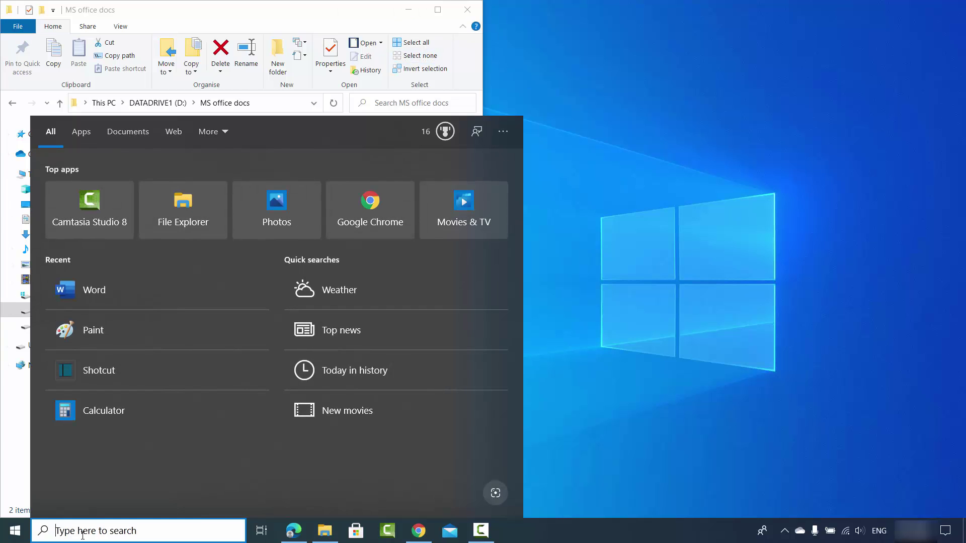
{"action": "left_click", "coordinate": [104, 288]}
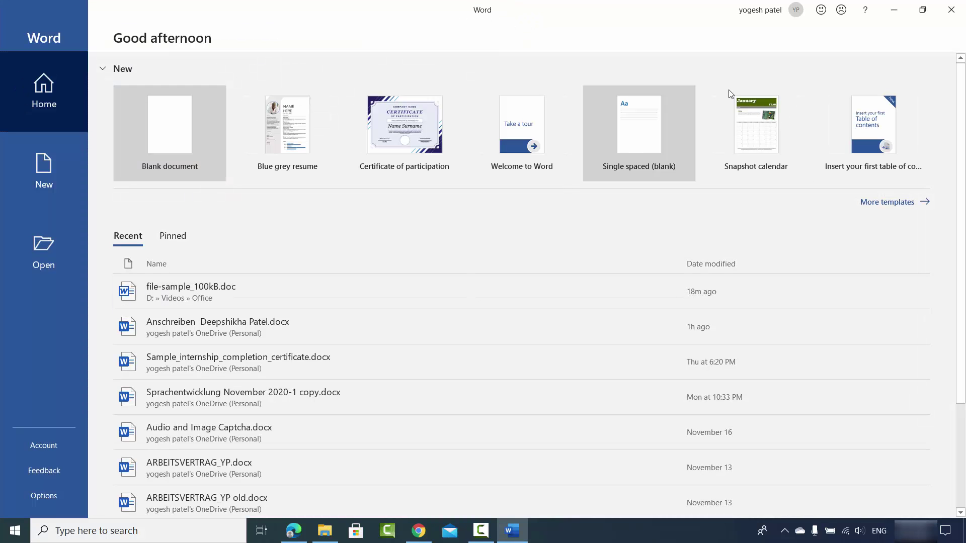
{"action": "left_click", "coordinate": [913, 14]}
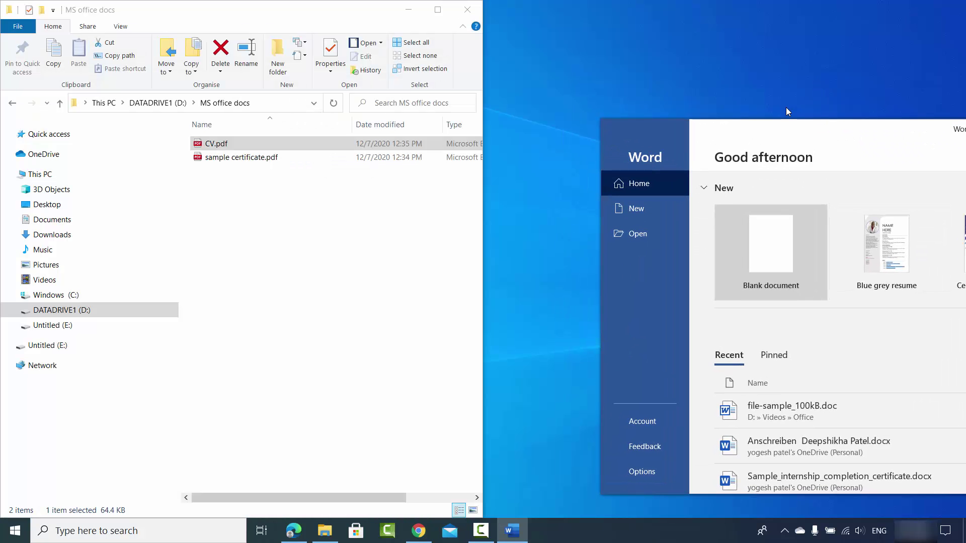
Snap Word to the right half, drag CV.pdf into it, and accept the PDF conversion
{"action": "left_click_drag", "start_coordinate": [785, 107], "coordinate": [965, 244]}
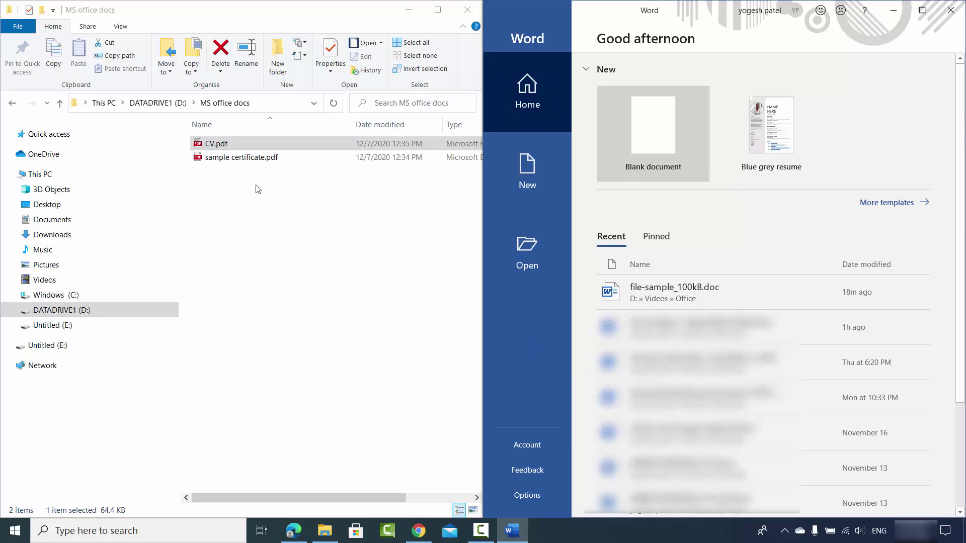
{"action": "left_click_drag", "start_coordinate": [180, 194], "coordinate": [116, 190]}
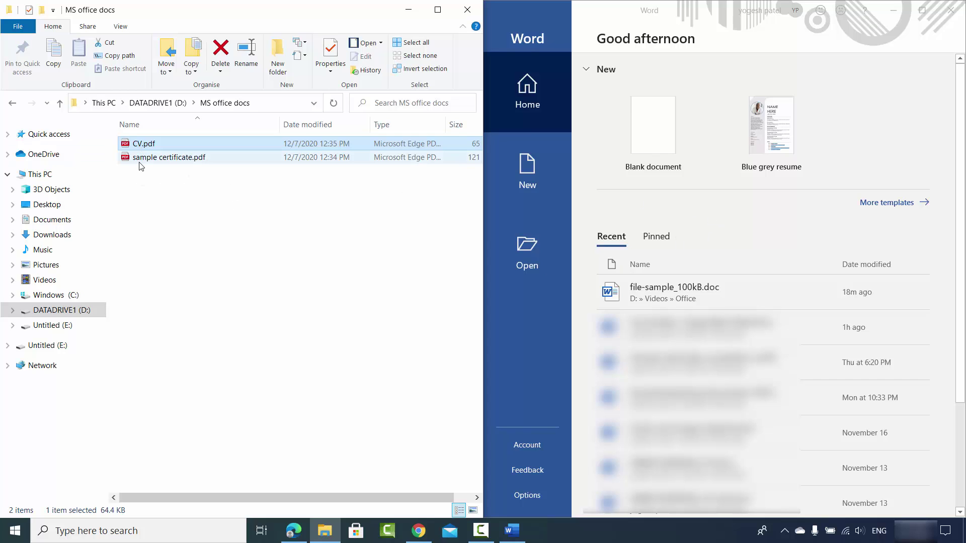
{"action": "left_click_drag", "start_coordinate": [146, 146], "coordinate": [742, 253]}
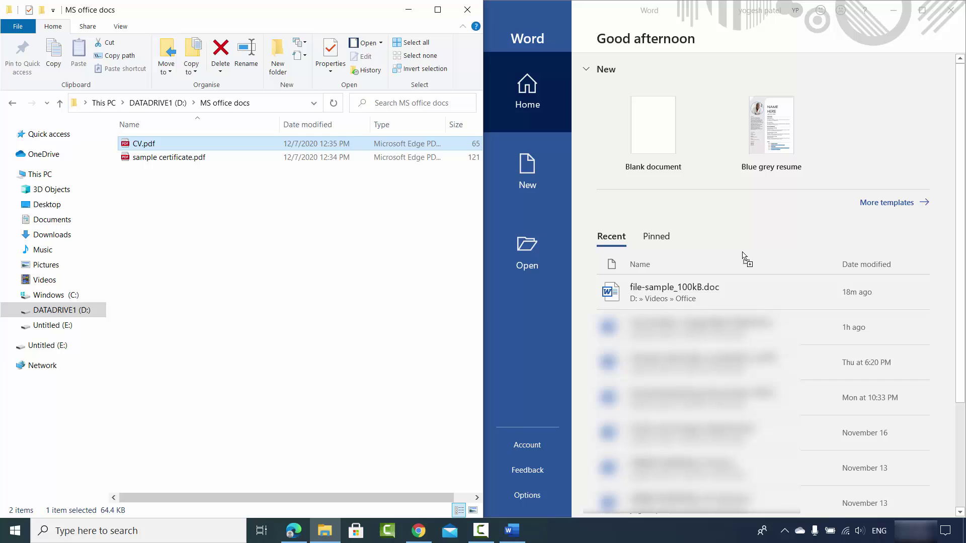
{"action": "left_click_drag", "start_coordinate": [742, 253], "coordinate": [742, 254]}
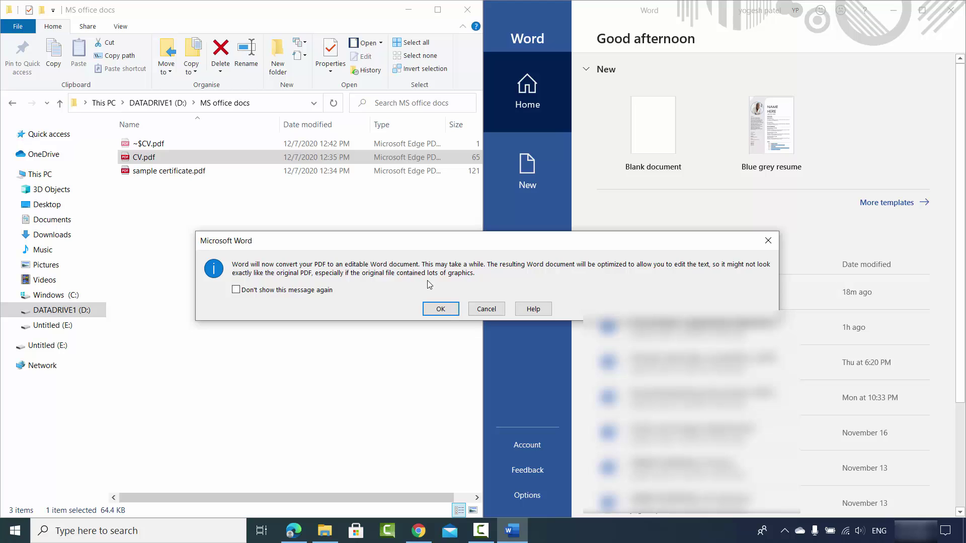
{"action": "left_click", "coordinate": [439, 312]}
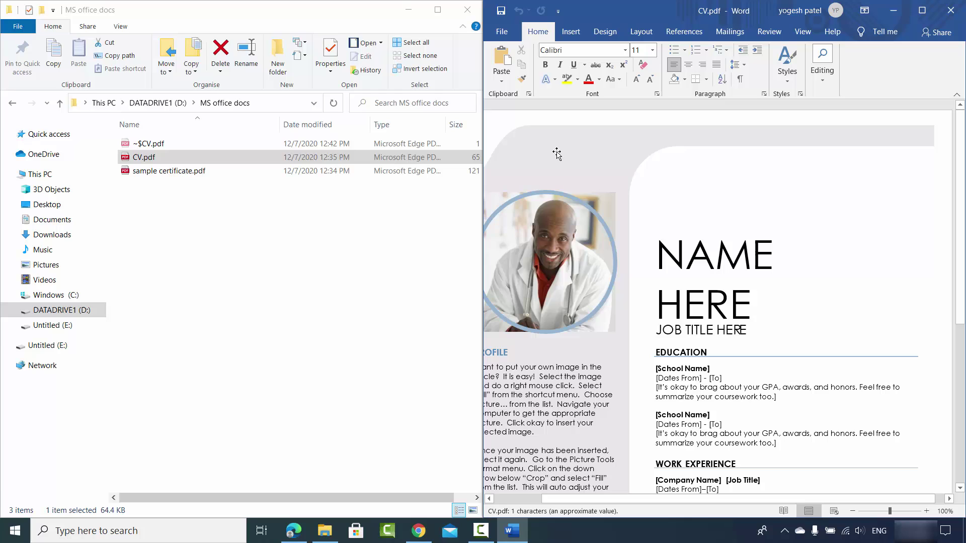
Maximize the Word window holding the converted CV
{"action": "left_click", "coordinate": [921, 11]}
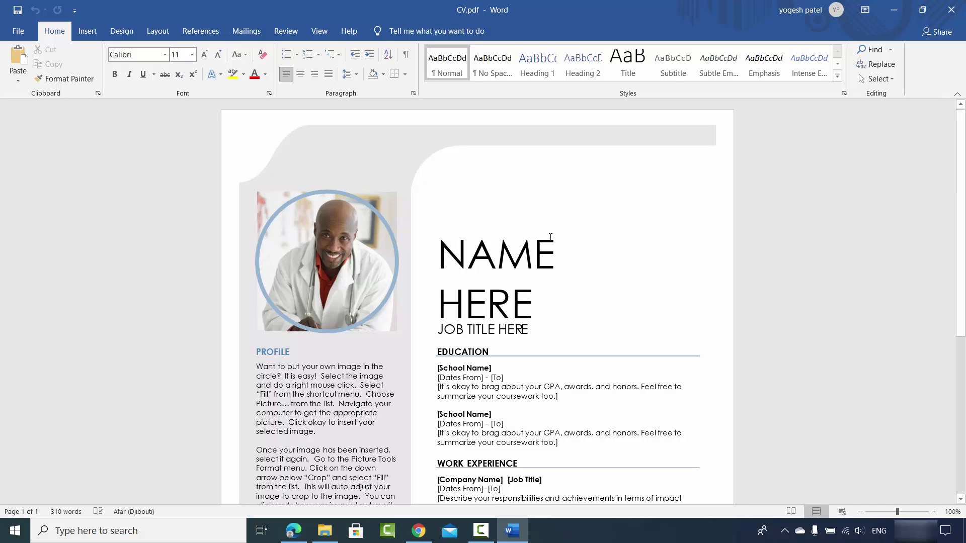
Replace NAME and HERE in the résumé heading with the candidate's first and last name
{"action": "left_click", "coordinate": [490, 259]}
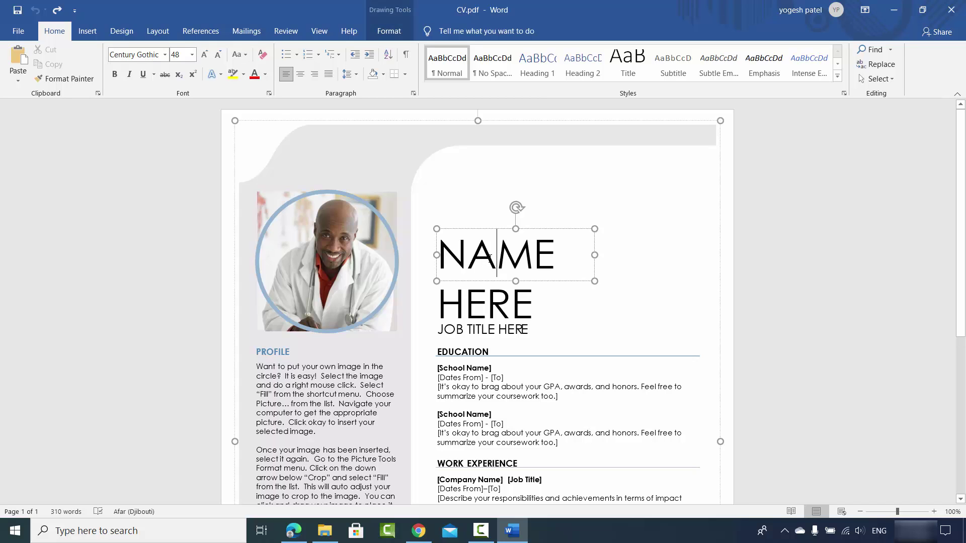
{"action": "double_click", "coordinate": [489, 258]}
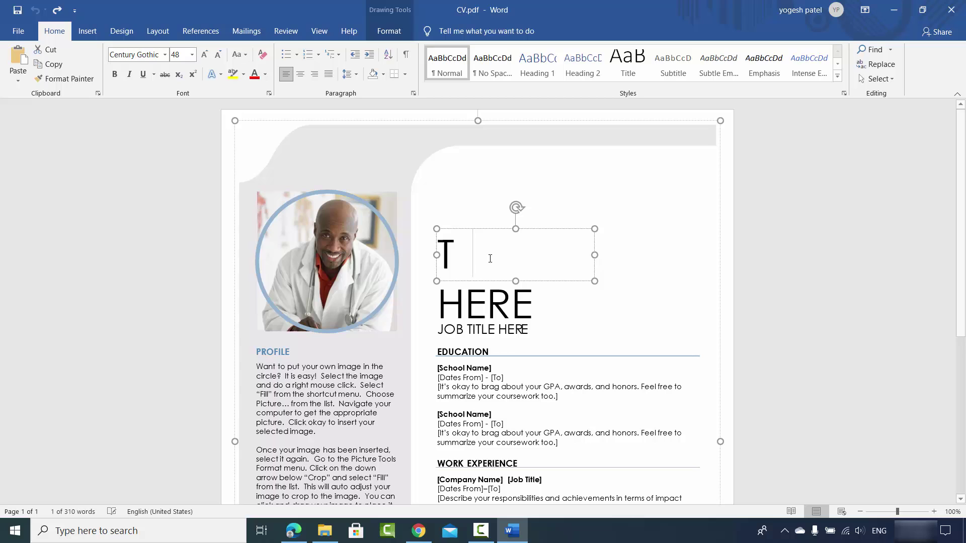
{"action": "double_click", "coordinate": [501, 297]}
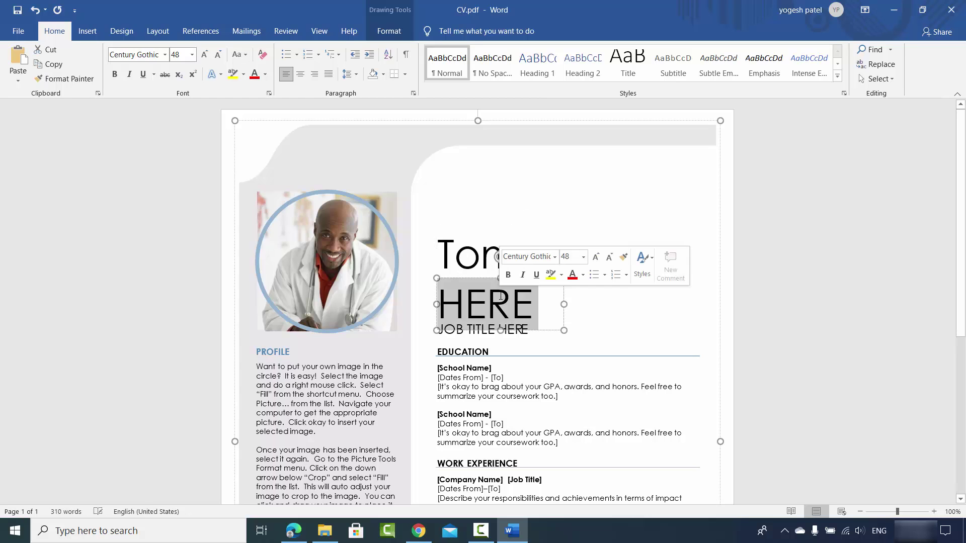
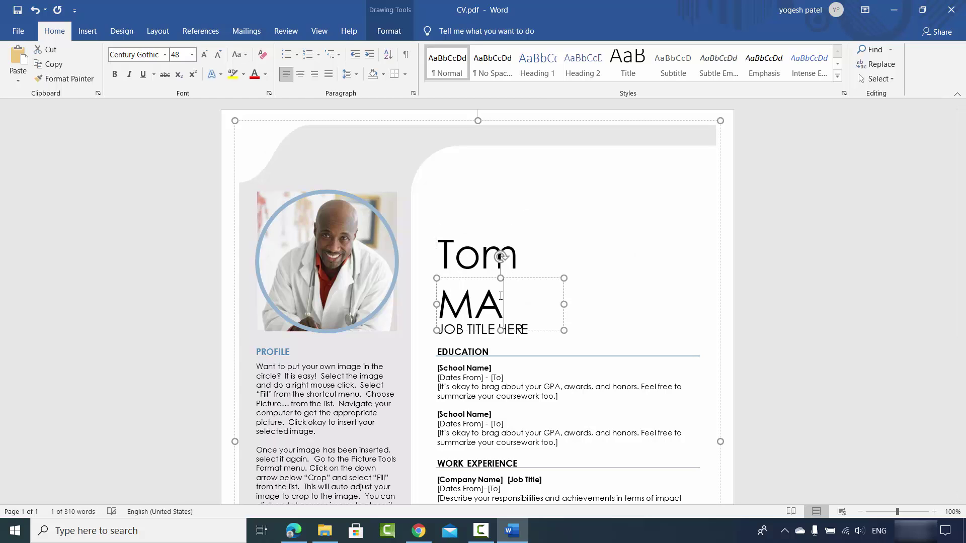
{"action": "type", "text": "ax"}
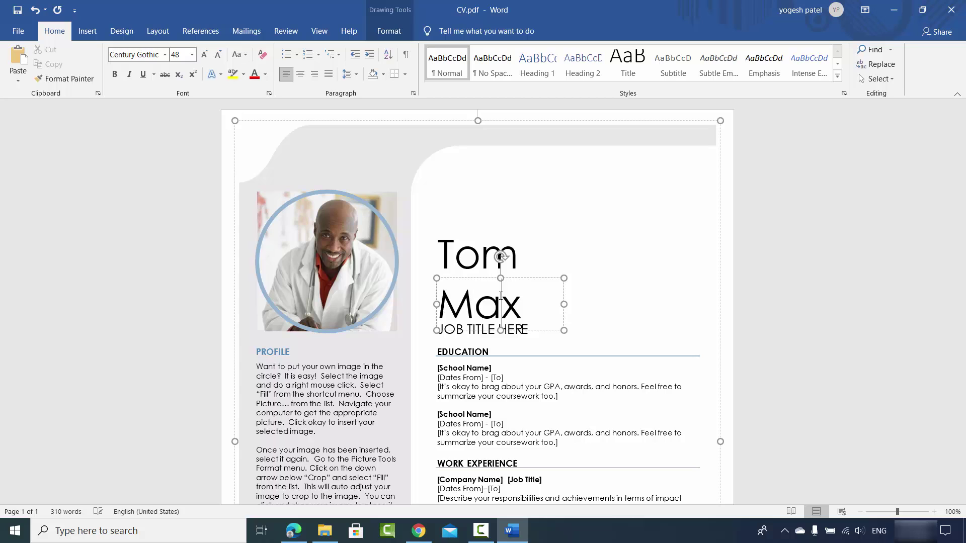
{"action": "left_click", "coordinate": [355, 272]}
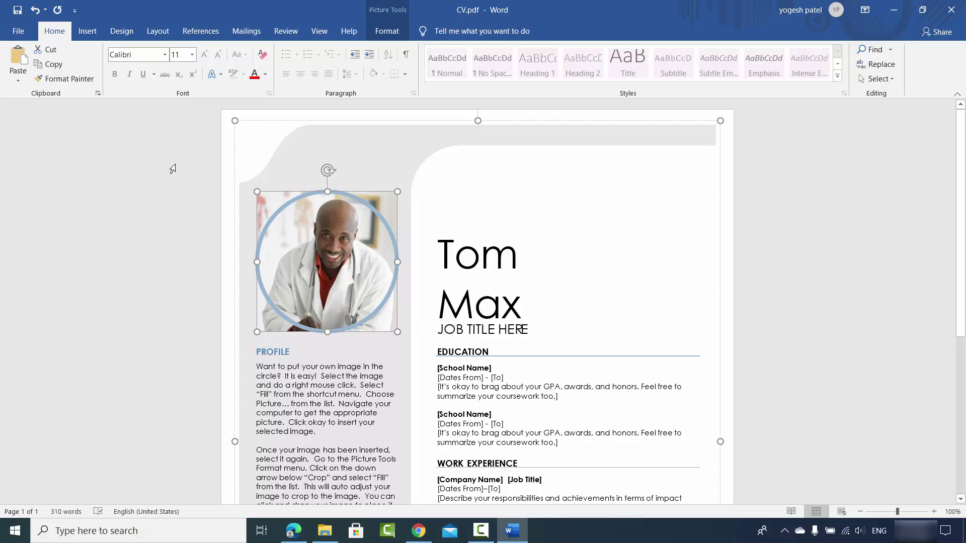
Save a copy of the CV as CV.docx (Word Document) in the MS office docs folder
{"action": "left_click", "coordinate": [15, 32]}
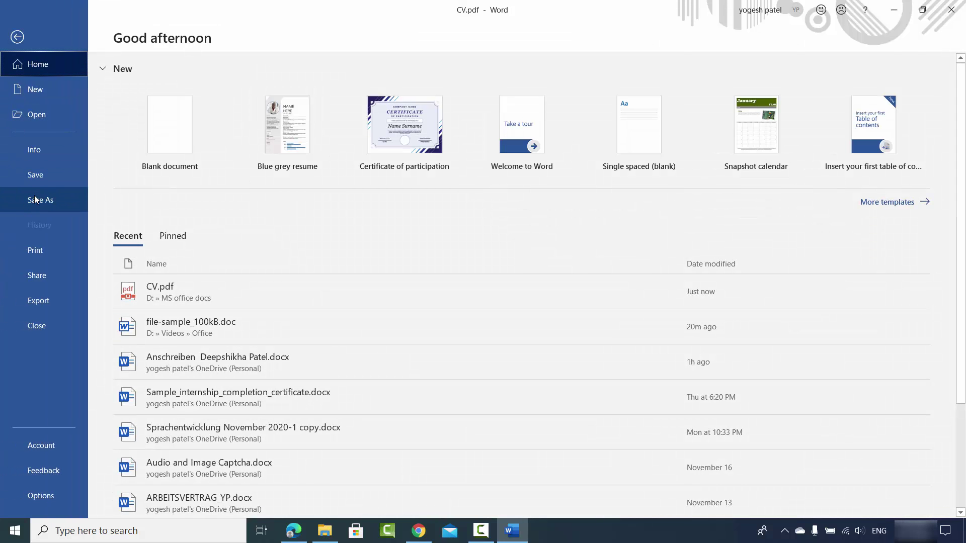
{"action": "left_click", "coordinate": [39, 200]}
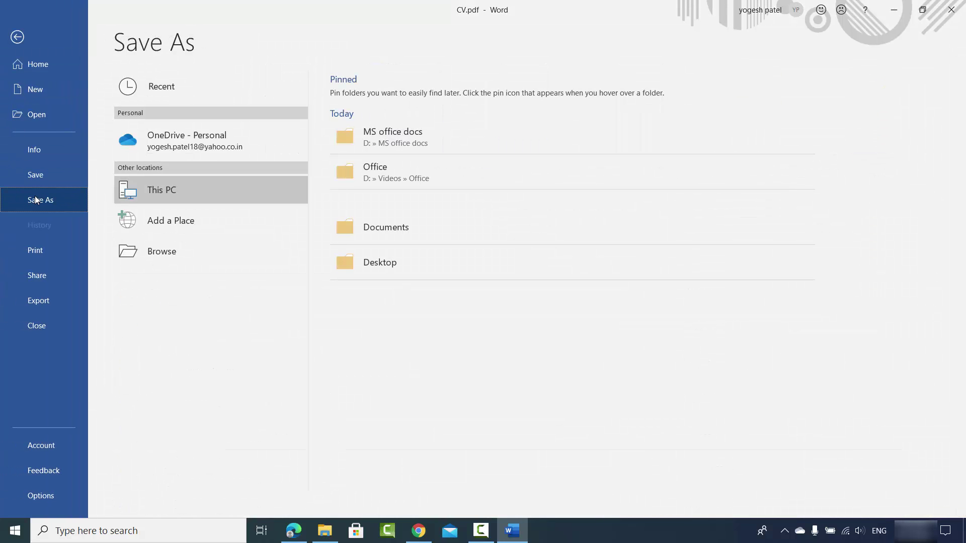
{"action": "left_click", "coordinate": [184, 198]}
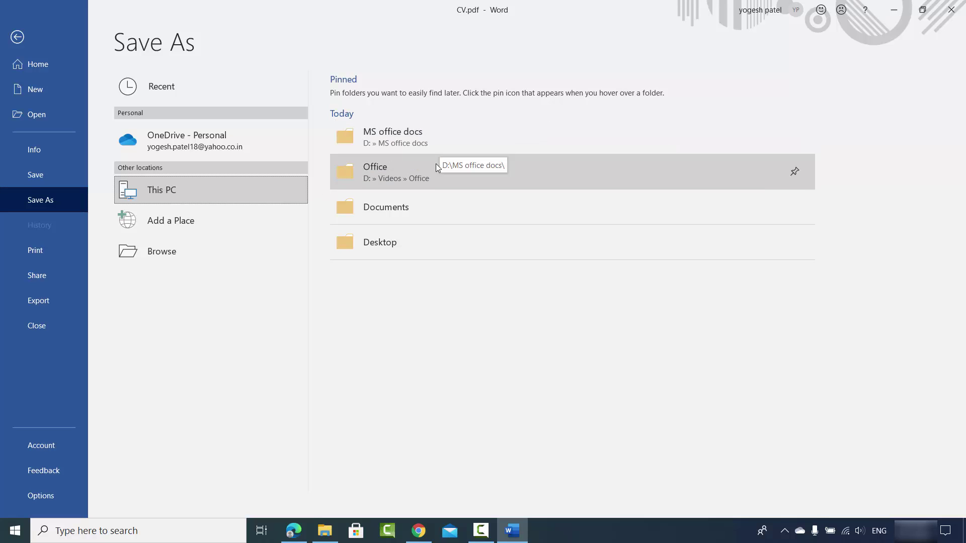
{"action": "left_click", "coordinate": [391, 136]}
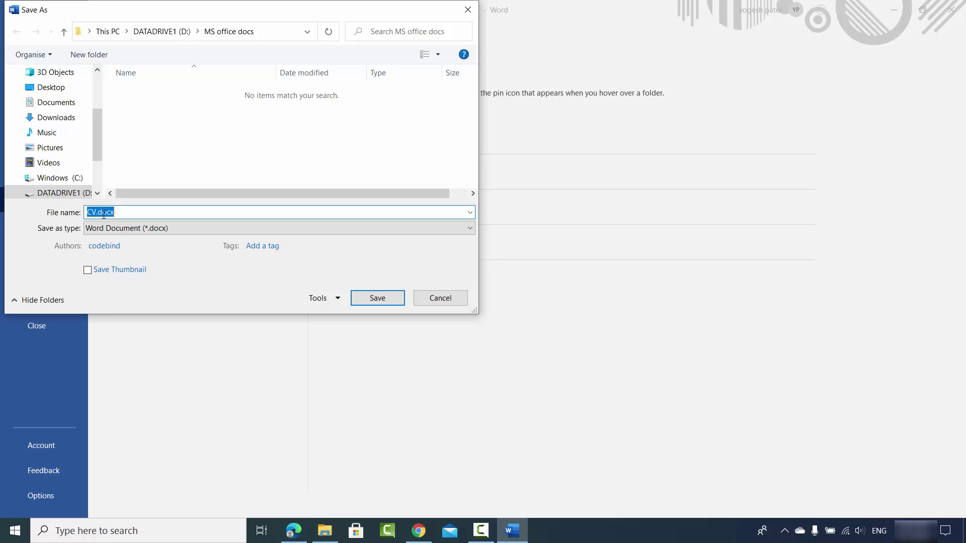
{"action": "left_click", "coordinate": [377, 298]}
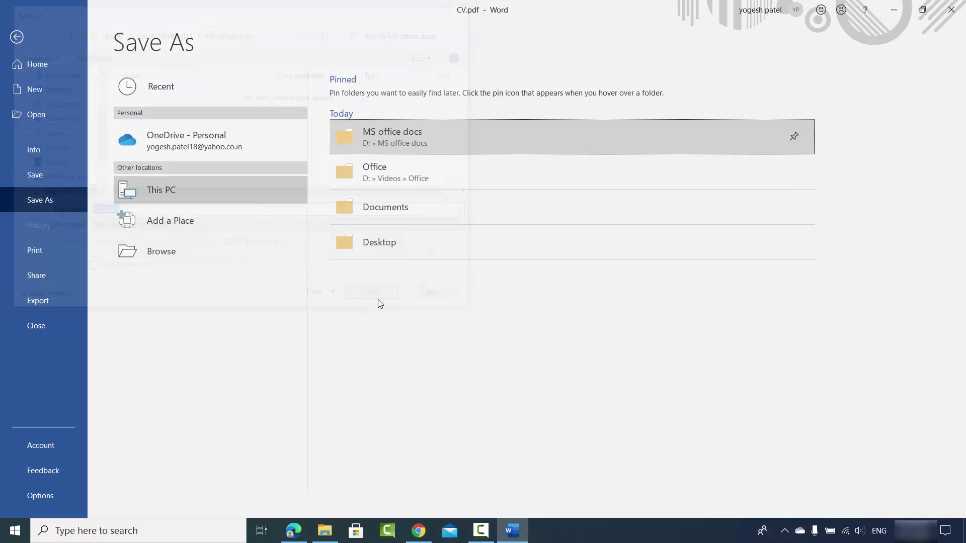
Show the MS office docs folder in File Explorer, then close Word from the CV window
{"action": "left_click", "coordinate": [325, 531]}
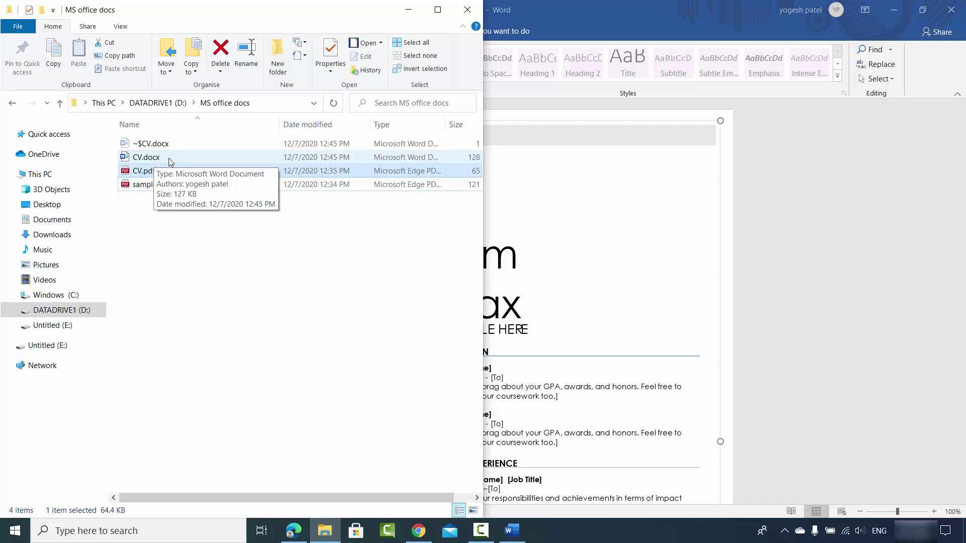
{"action": "left_click", "coordinate": [771, 170]}
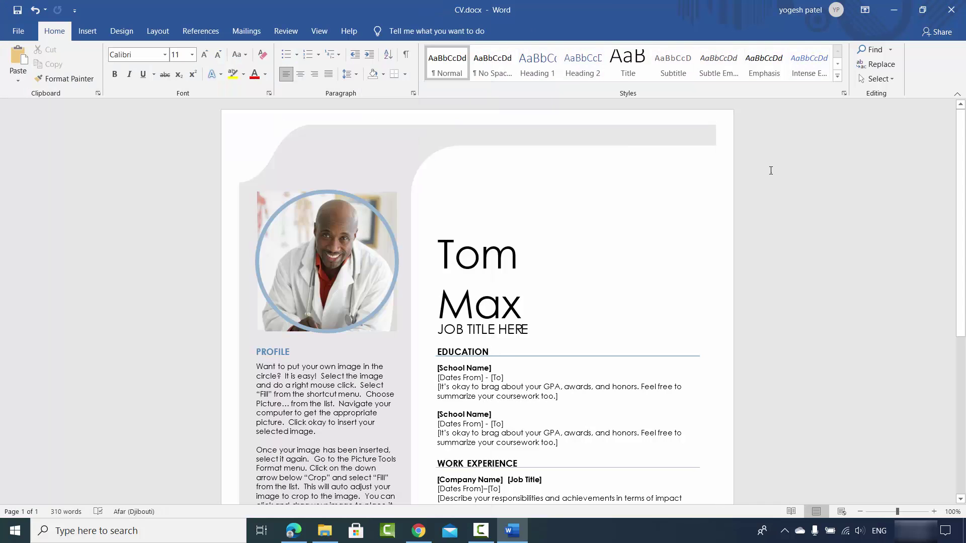
{"action": "left_click", "coordinate": [949, 11]}
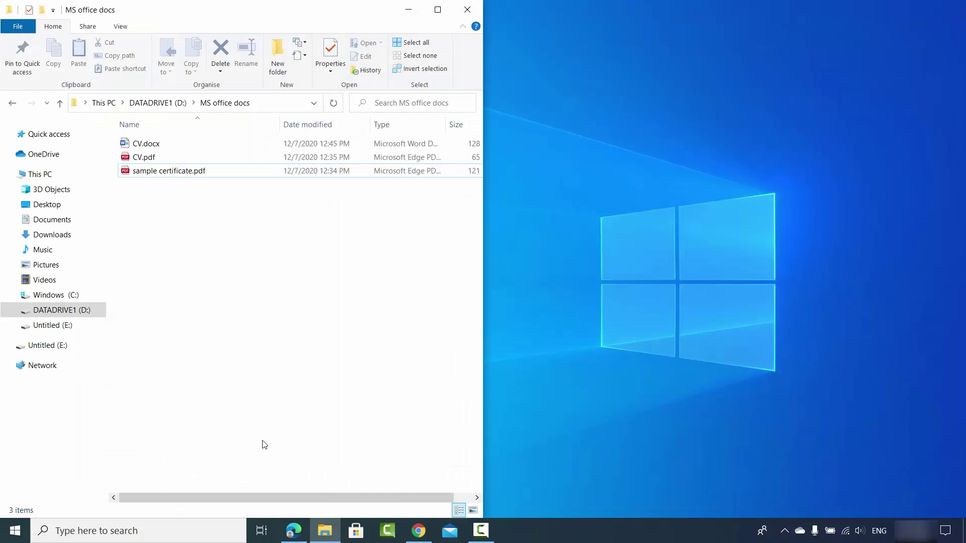
{"action": "left_click", "coordinate": [212, 529]}
Relaunch Word beside the docs folder and convert sample certificate.pdf into an editable document
{"action": "left_click", "coordinate": [93, 290]}
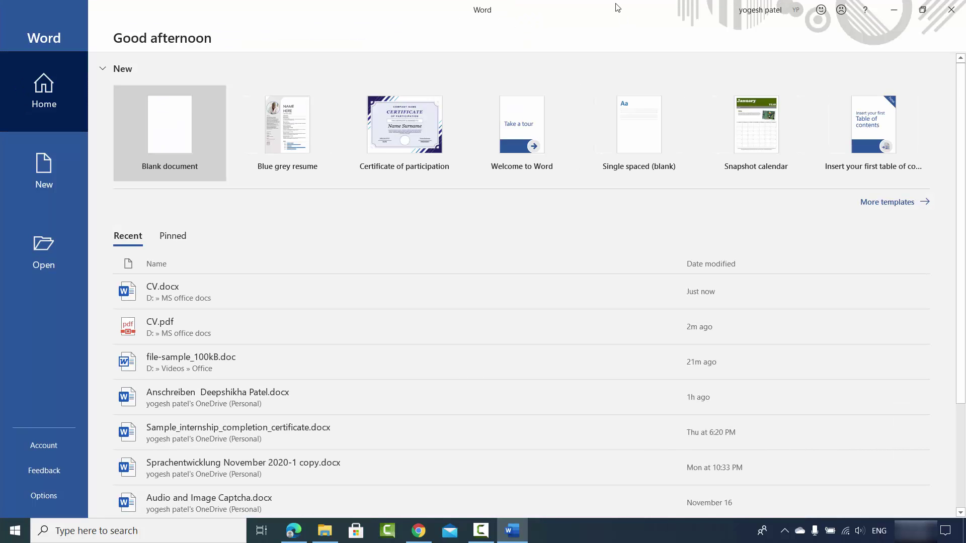
{"action": "key", "text": "super+Right"}
{"action": "left_click", "coordinate": [309, 233]}
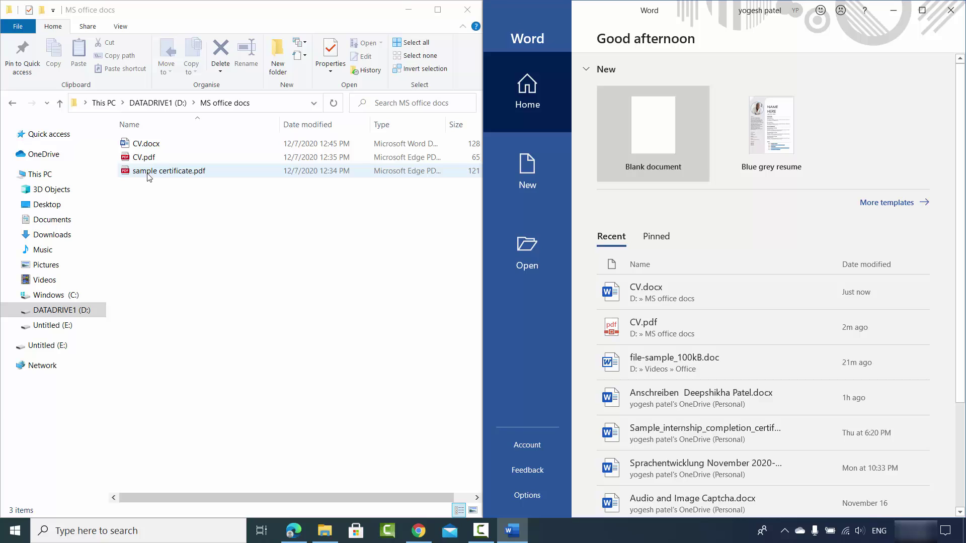
{"action": "left_click_drag", "start_coordinate": [149, 176], "coordinate": [751, 241]}
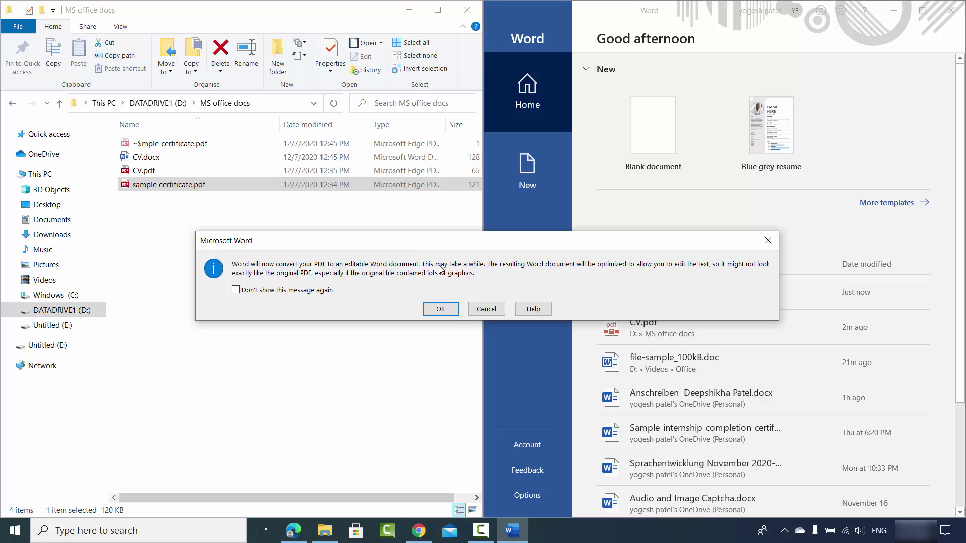
{"action": "left_click", "coordinate": [441, 310]}
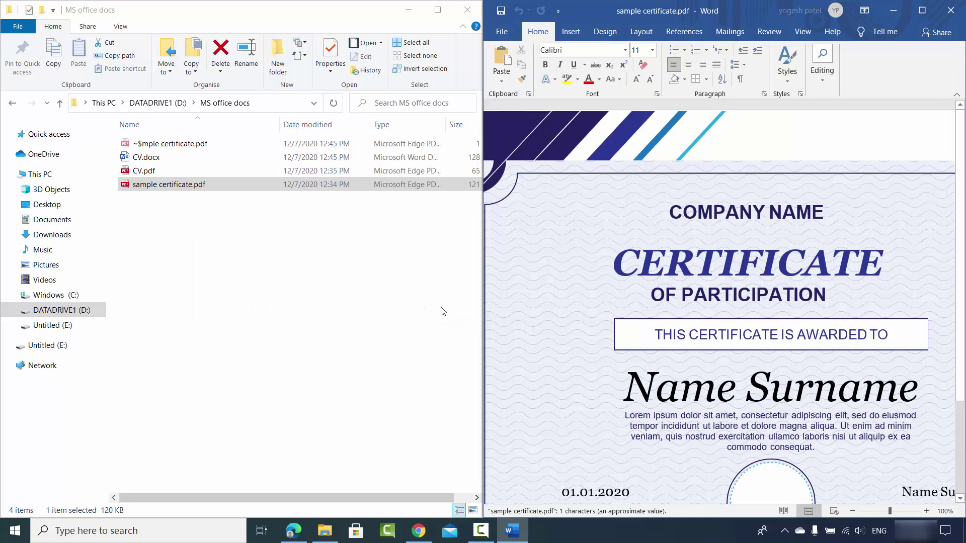
Maximize the certificate and change the COMPANY NAME line to Codebind
{"action": "left_click", "coordinate": [920, 11]}
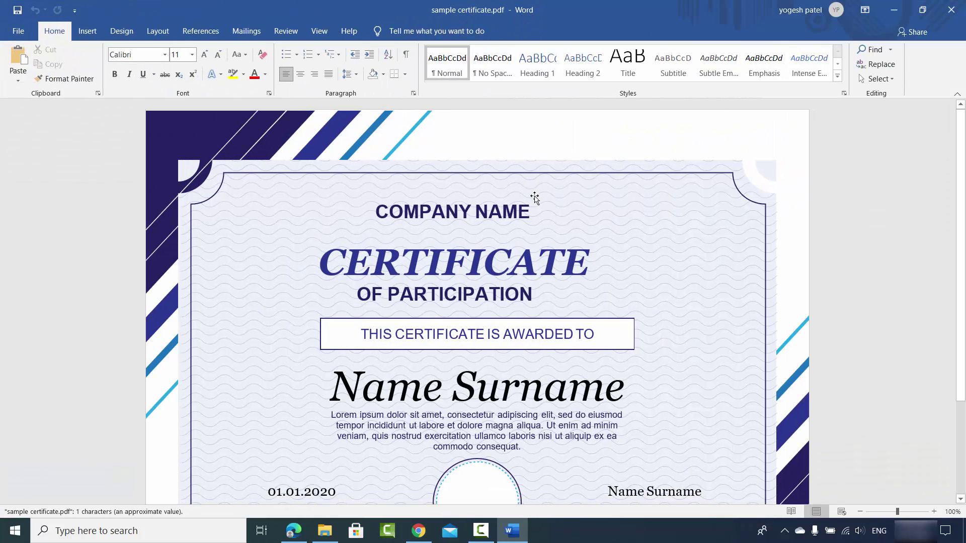
{"action": "scroll", "coordinate": [503, 247], "scroll_direction": "down", "scroll_amount": 1}
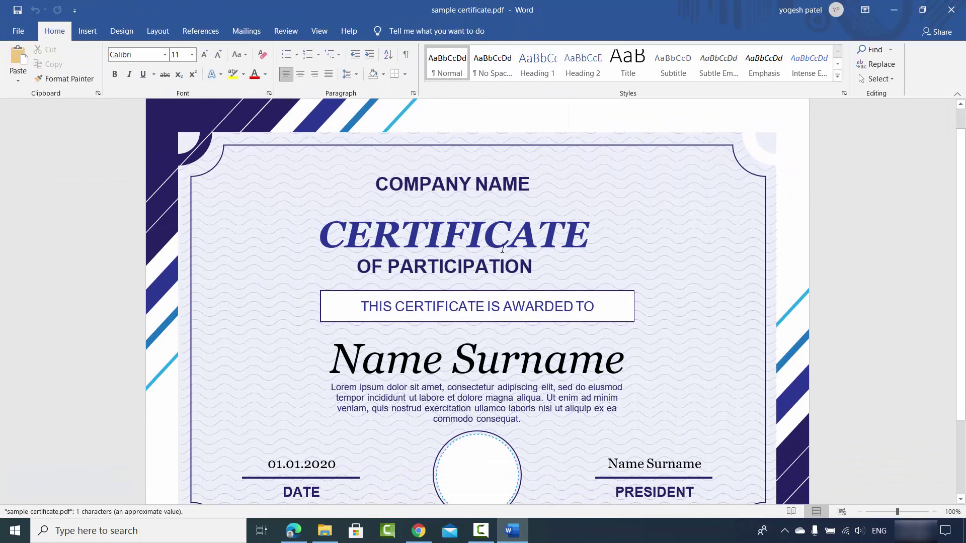
{"action": "left_click", "coordinate": [443, 180]}
{"action": "double_click", "coordinate": [442, 181]}
{"action": "triple_click", "coordinate": [455, 187]}
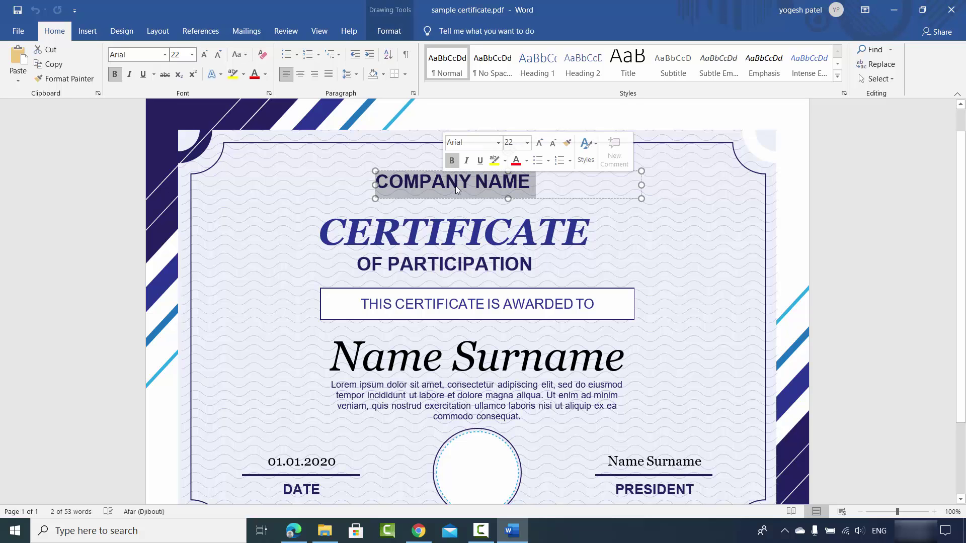
{"action": "type", "text": "Code"}
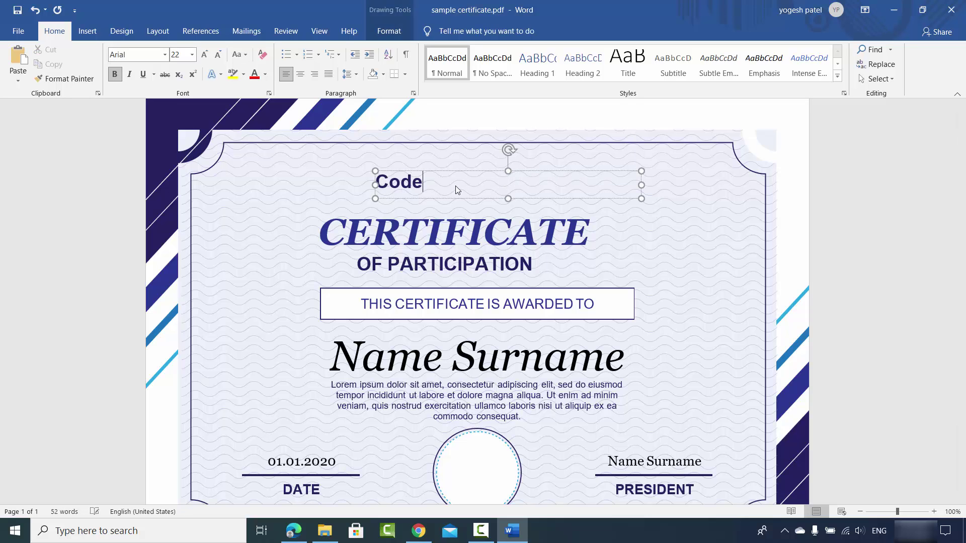
{"action": "type", "text": "bind"}
Replace Name Surname with the recipient's full name and select the year in the date
{"action": "triple_click", "coordinate": [406, 352]}
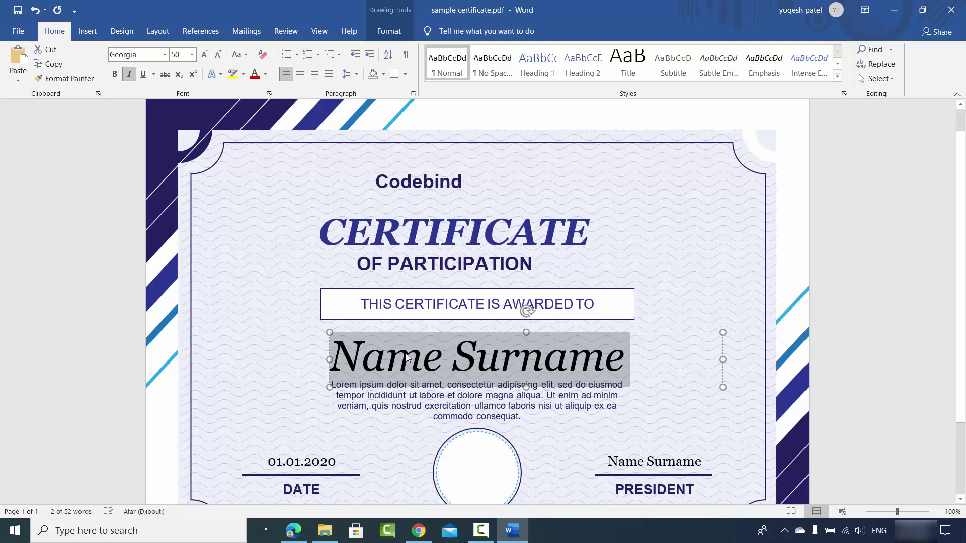
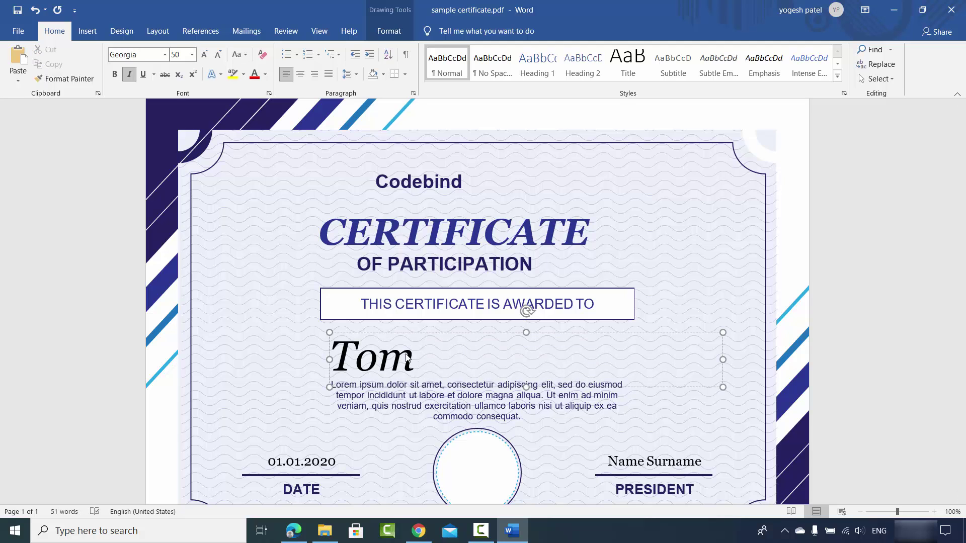
{"action": "scroll", "coordinate": [391, 351], "scroll_direction": "down", "scroll_amount": 1}
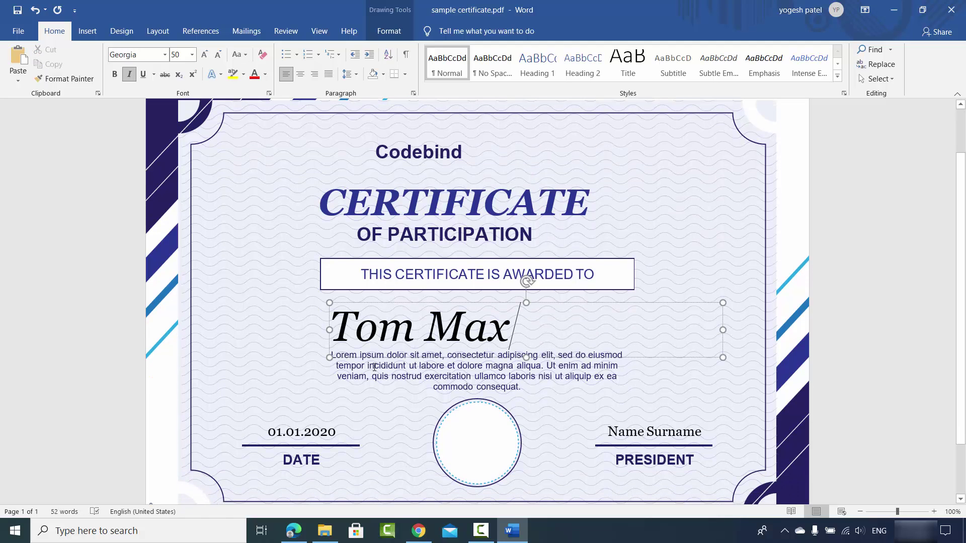
{"action": "double_click", "coordinate": [330, 431]}
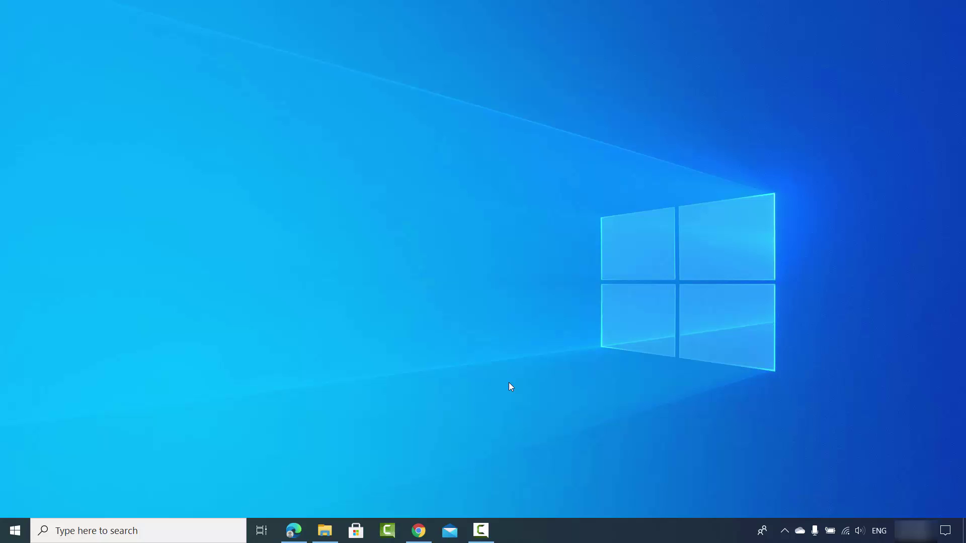
Bring Chrome back up showing the Google results for pdf to word
{"action": "left_click", "coordinate": [418, 530]}
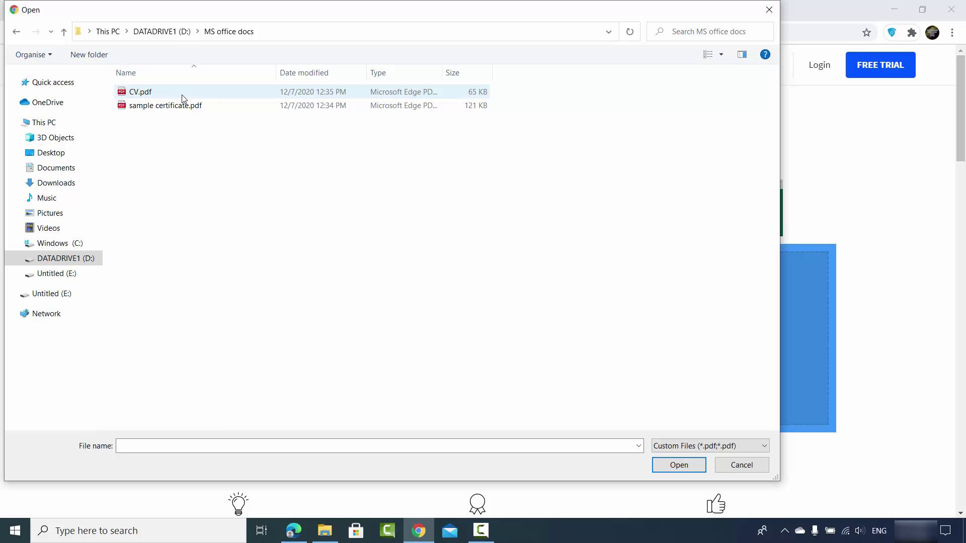
Upload CV.pdf to Smallpdf, convert it with plain Convert to Word, and download CV-converted.docx
{"action": "left_click", "coordinate": [156, 93]}
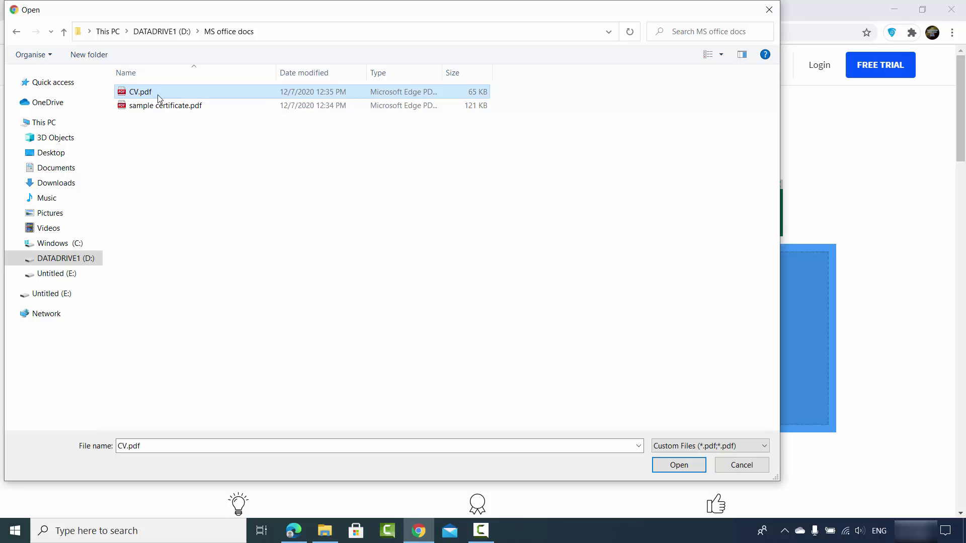
{"action": "left_click", "coordinate": [674, 466]}
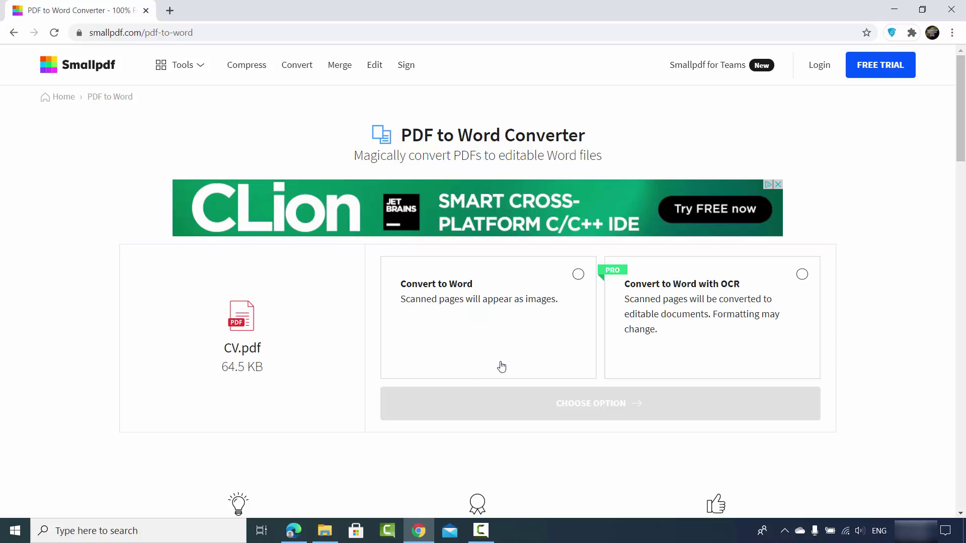
{"action": "left_click", "coordinate": [578, 276]}
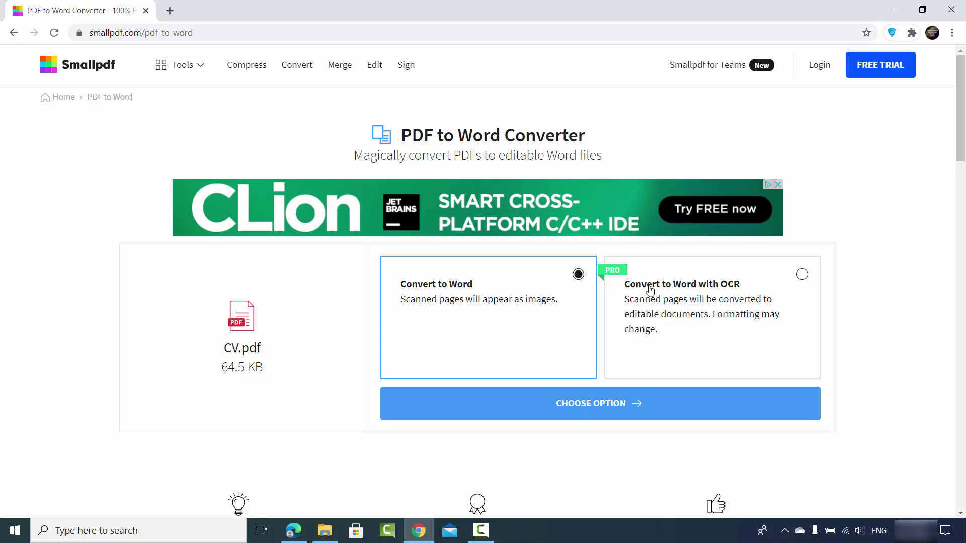
{"action": "left_click", "coordinate": [564, 405]}
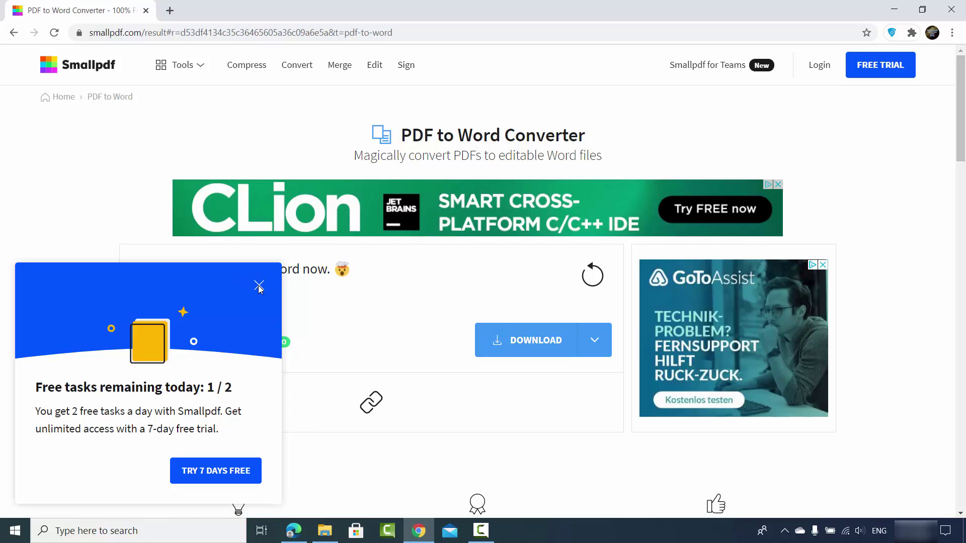
{"action": "left_click", "coordinate": [259, 285]}
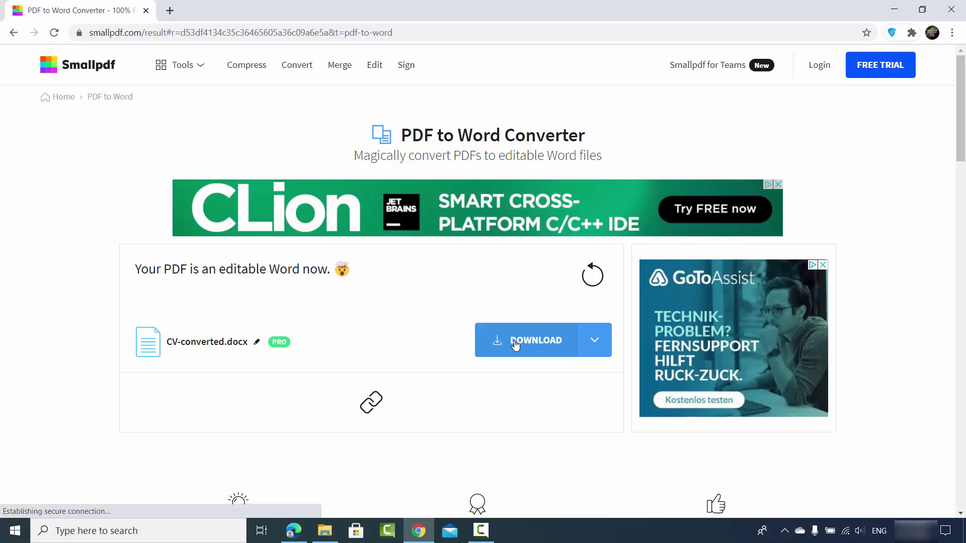
{"action": "left_click", "coordinate": [514, 344]}
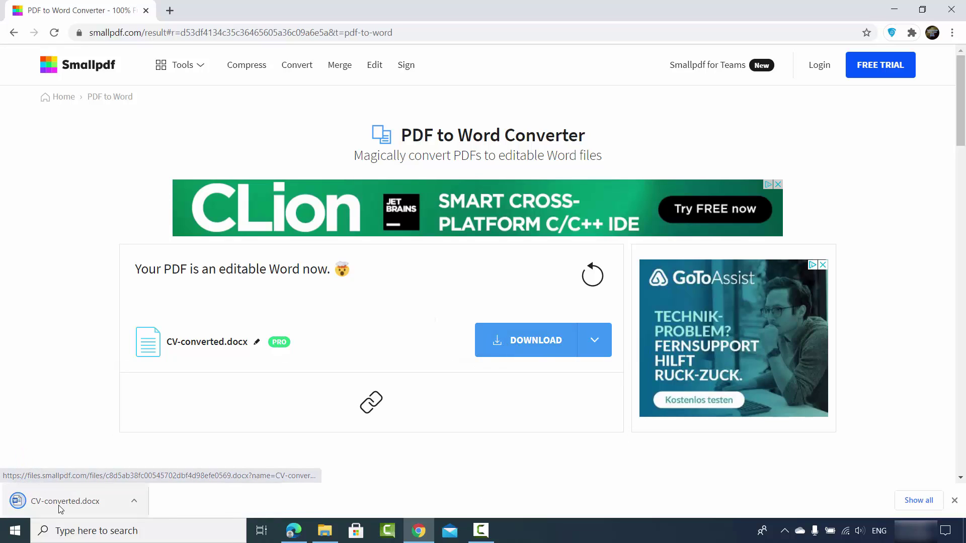
Open the downloaded CV-converted.docx in Word, then minimize the Word window
{"action": "left_click", "coordinate": [63, 505]}
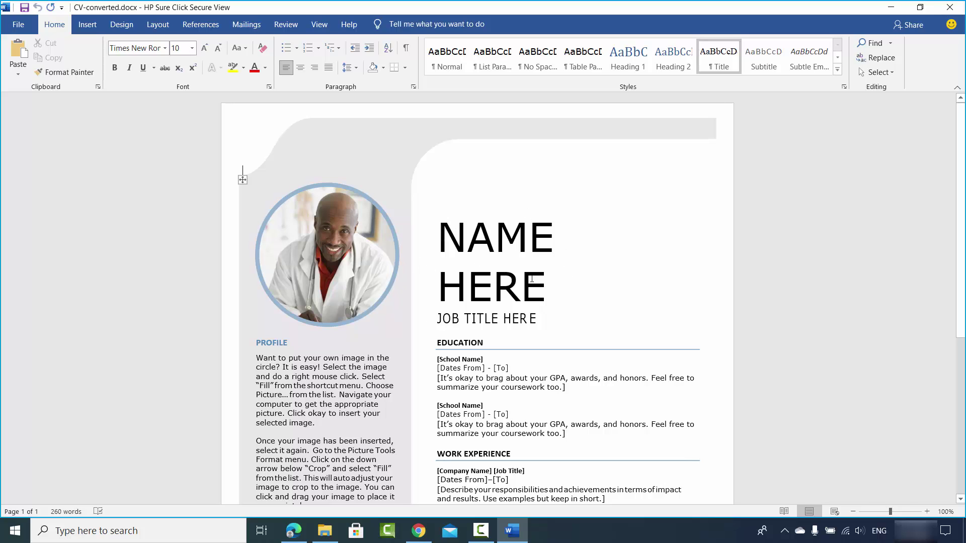
{"action": "left_click", "coordinate": [883, 10]}
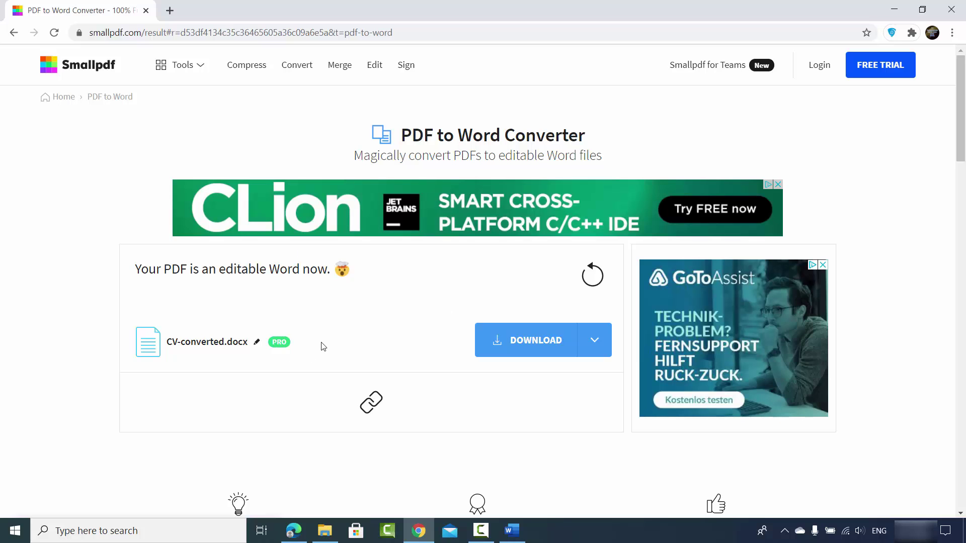
{"action": "key", "text": "alt+Tab"}
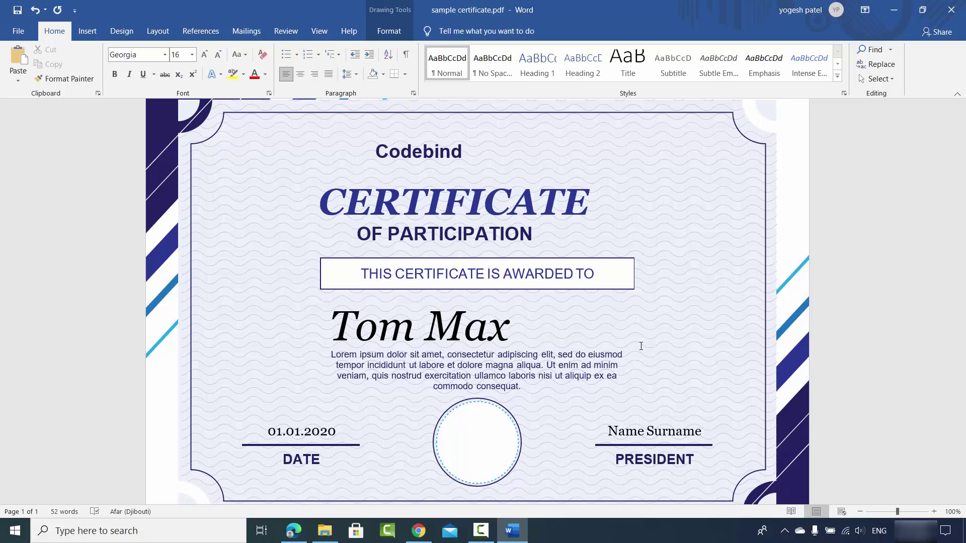
{"action": "left_click", "coordinate": [636, 344]}
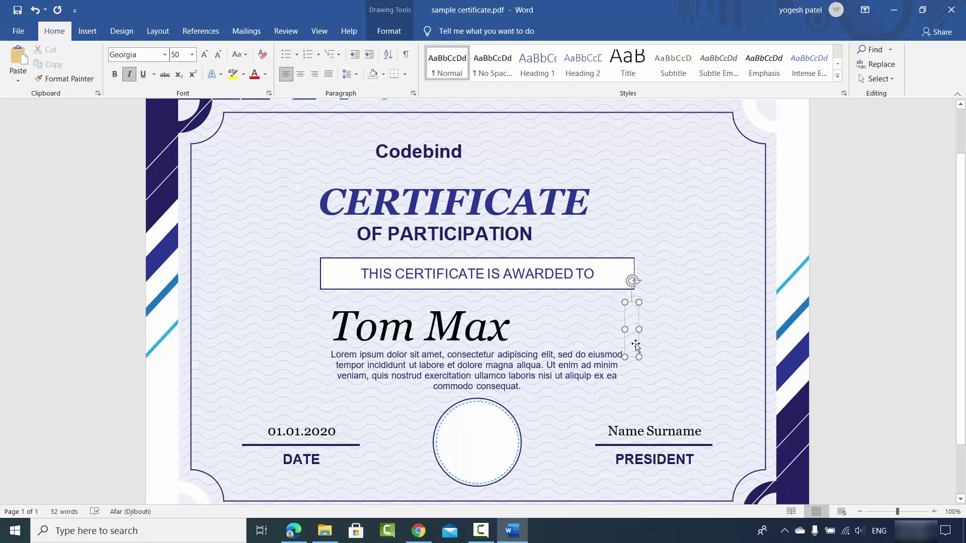